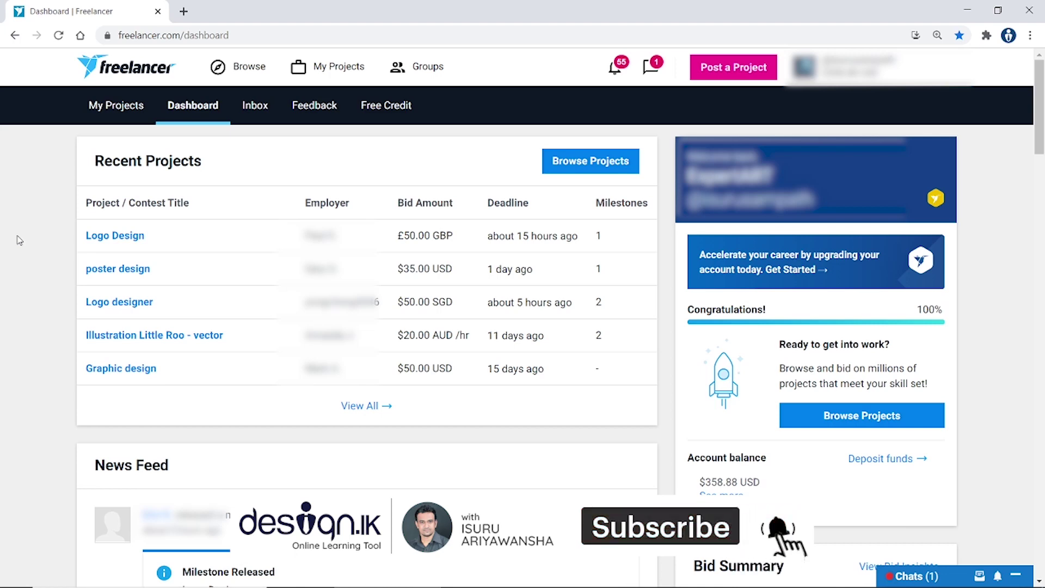
- Browse the available contests and look through the listings for their prizes, tags, entry counts and time left
click(230, 67)
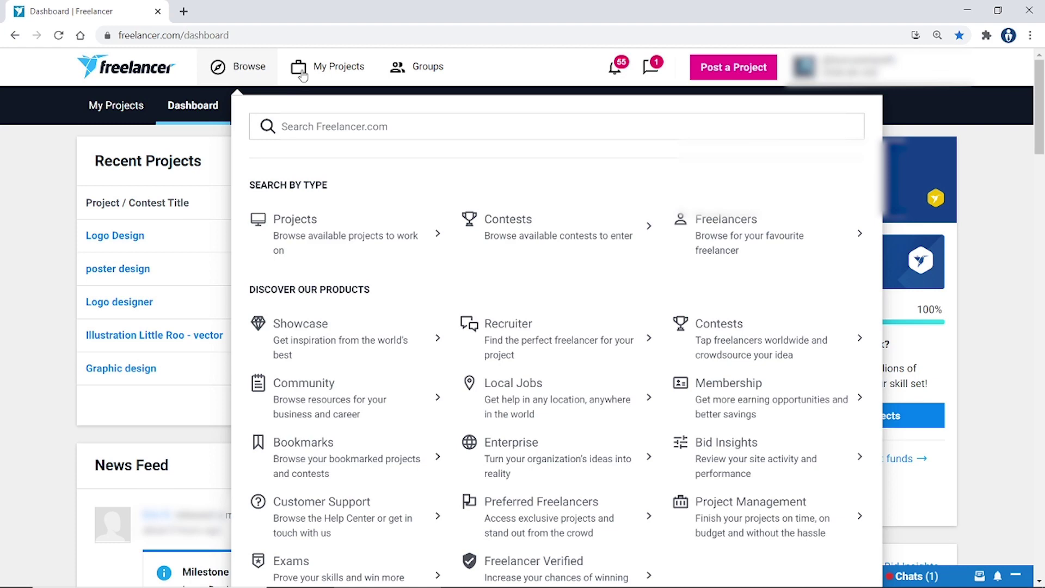
click(505, 217)
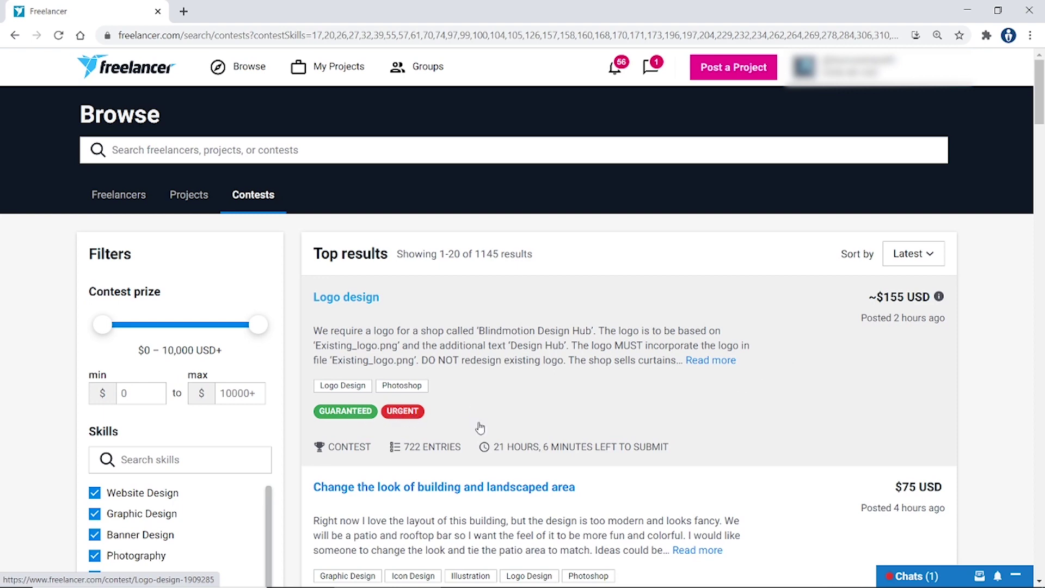
scroll(480, 429, down, 1)
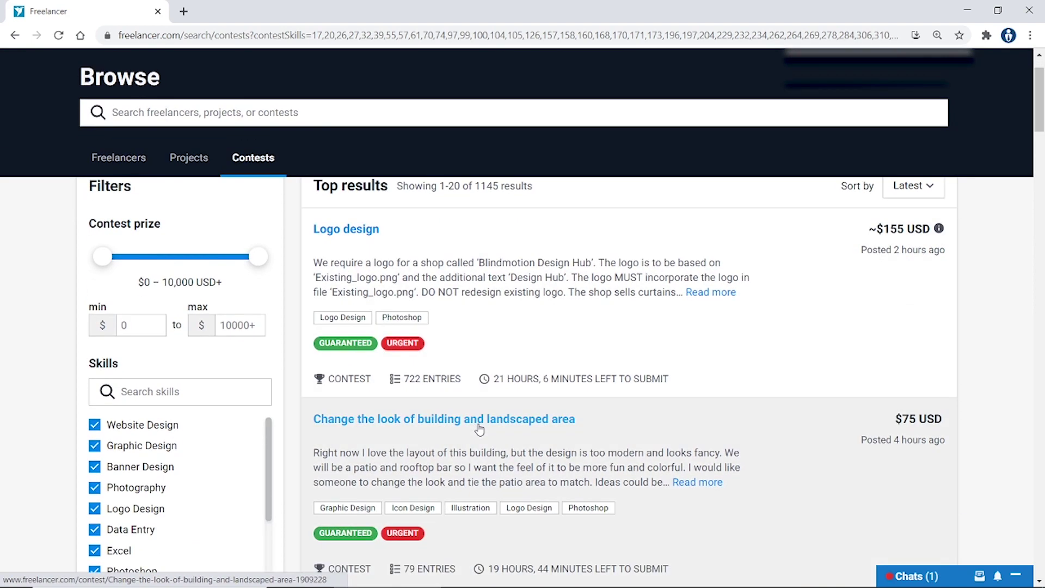
scroll(480, 430, down, 1)
scroll(480, 430, down, 1)
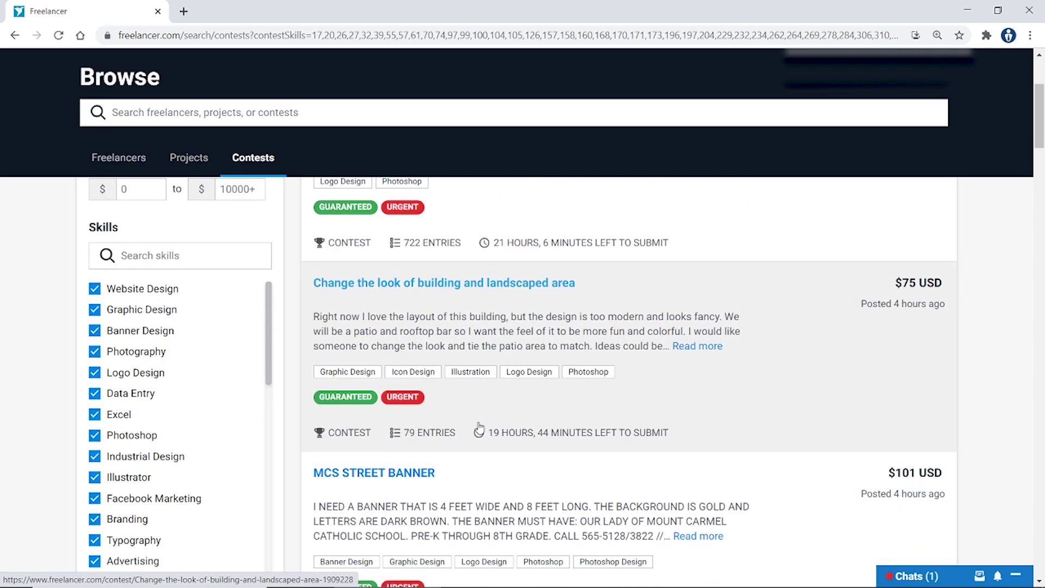
scroll(479, 428, down, 1)
scroll(477, 427, down, 1)
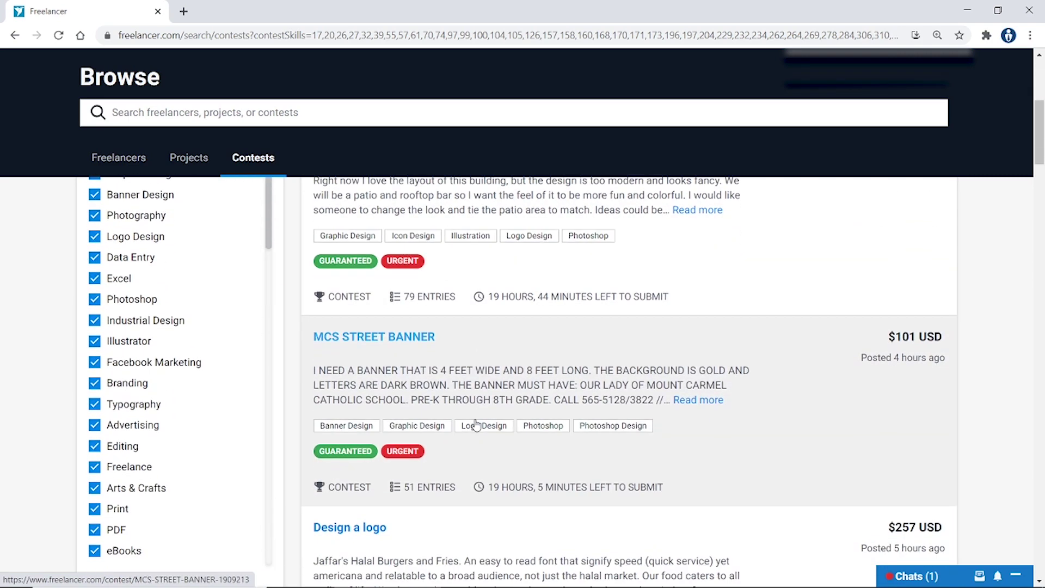
scroll(475, 425, down, 2)
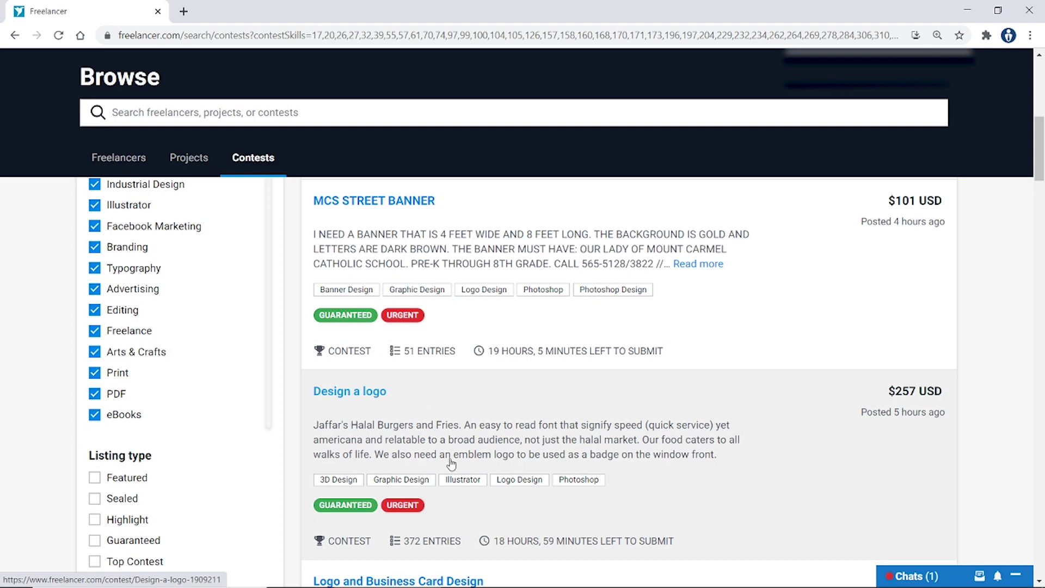
scroll(425, 550, down, 1)
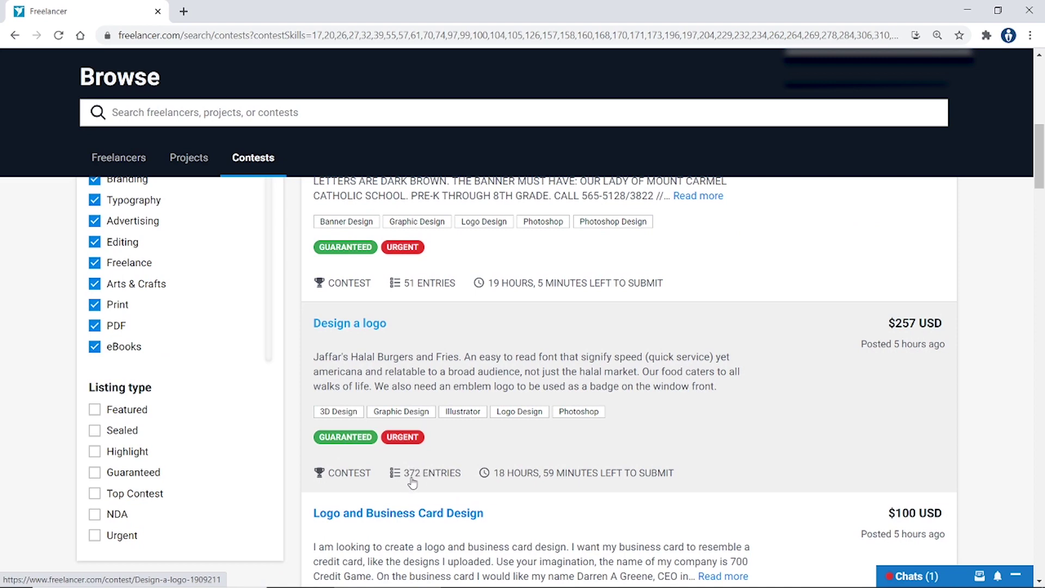
scroll(408, 483, down, 5)
scroll(405, 481, down, 3)
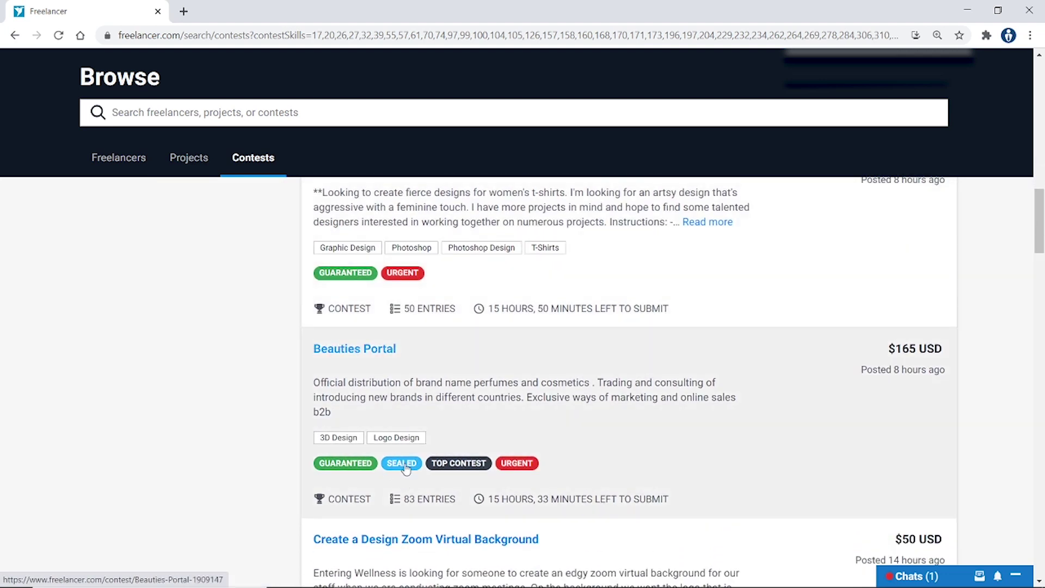
- Open the Beauties Portal contest and view its sealed entries
click(369, 349)
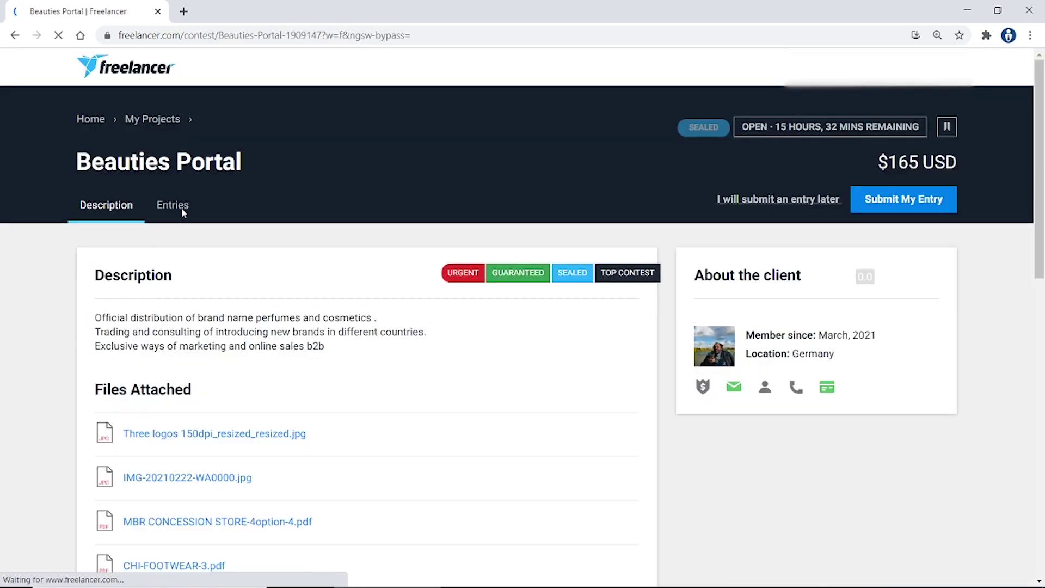
click(182, 206)
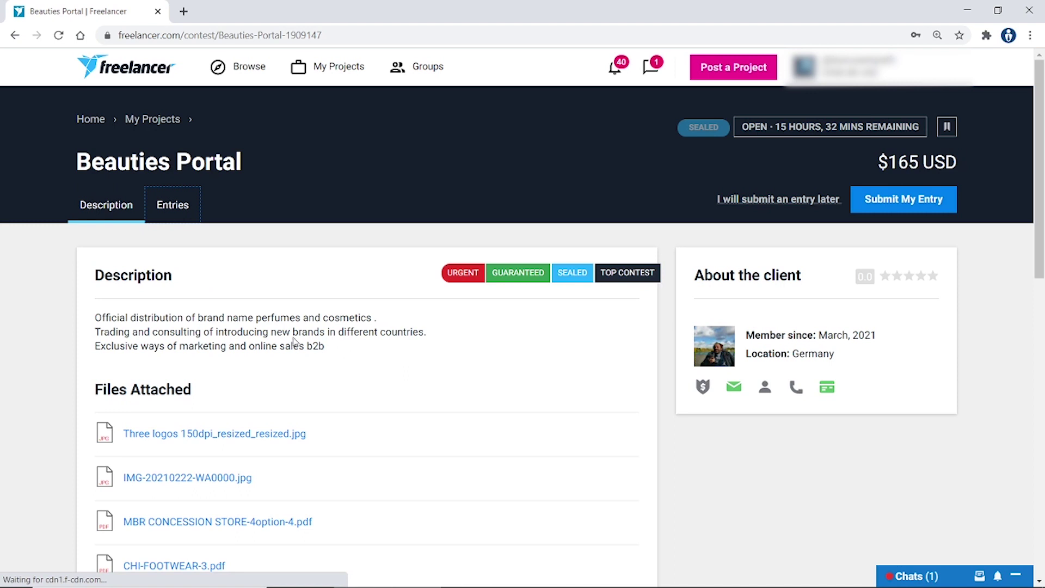
click(173, 207)
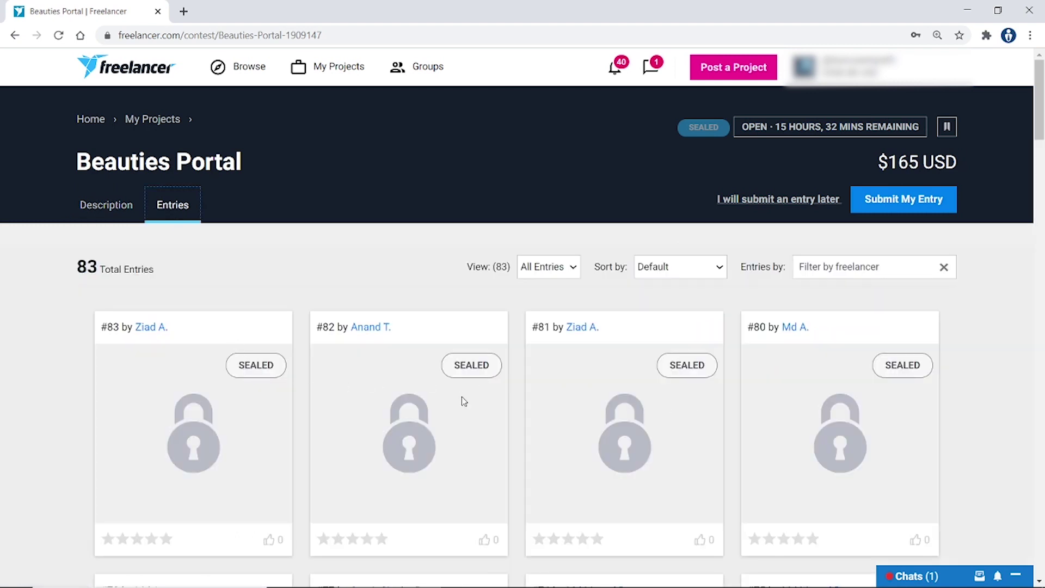
scroll(427, 408, down, 1)
scroll(427, 408, up, 1)
- Return to the contest listings, open the Logo design contest for Blindmotion Design Hub and read its description
click(14, 36)
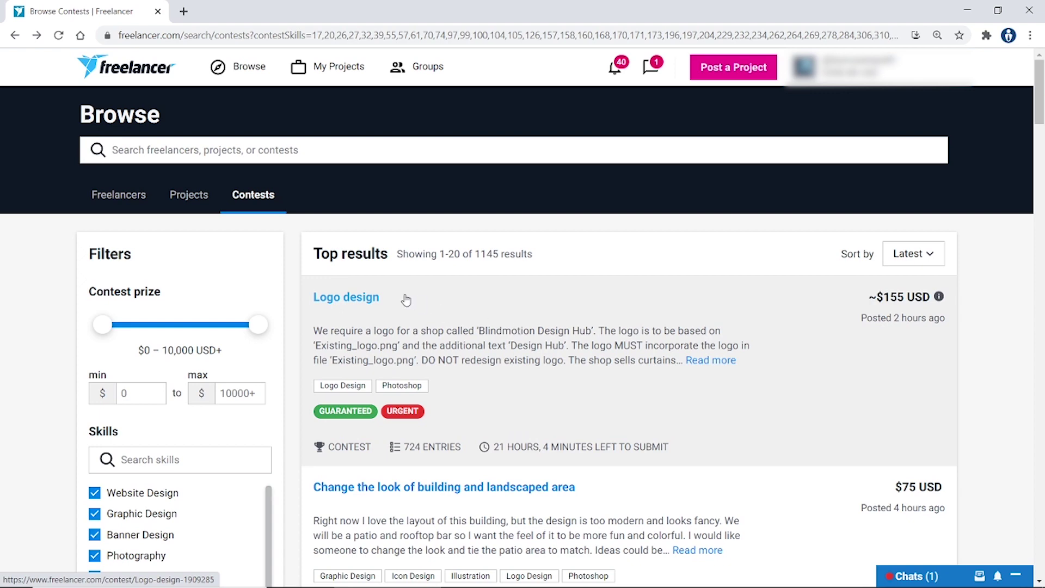
click(366, 302)
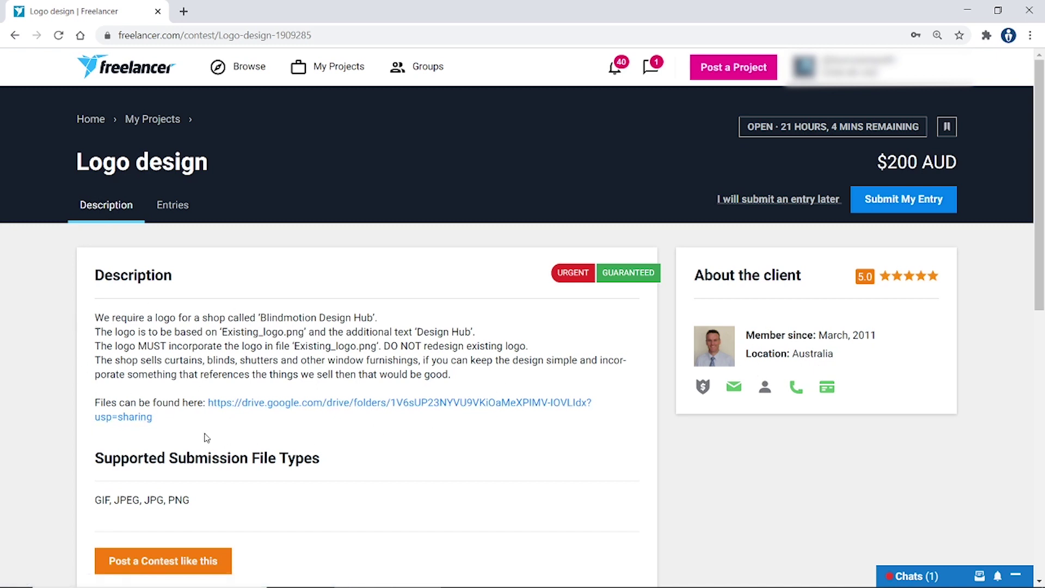
scroll(248, 407, down, 1)
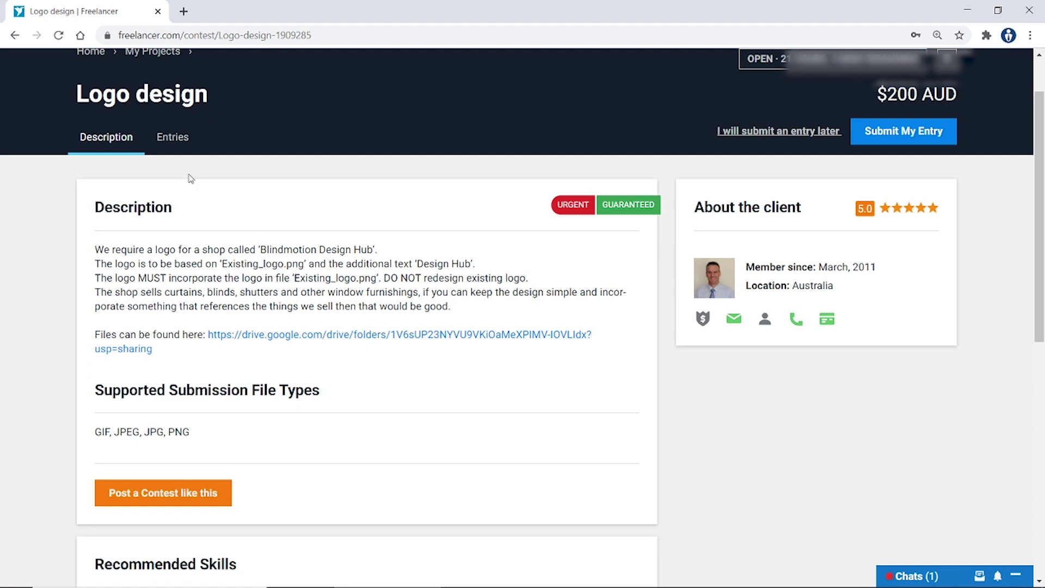
- View the entries submitted to the Logo design contest and examine the designs and their ratings
click(169, 139)
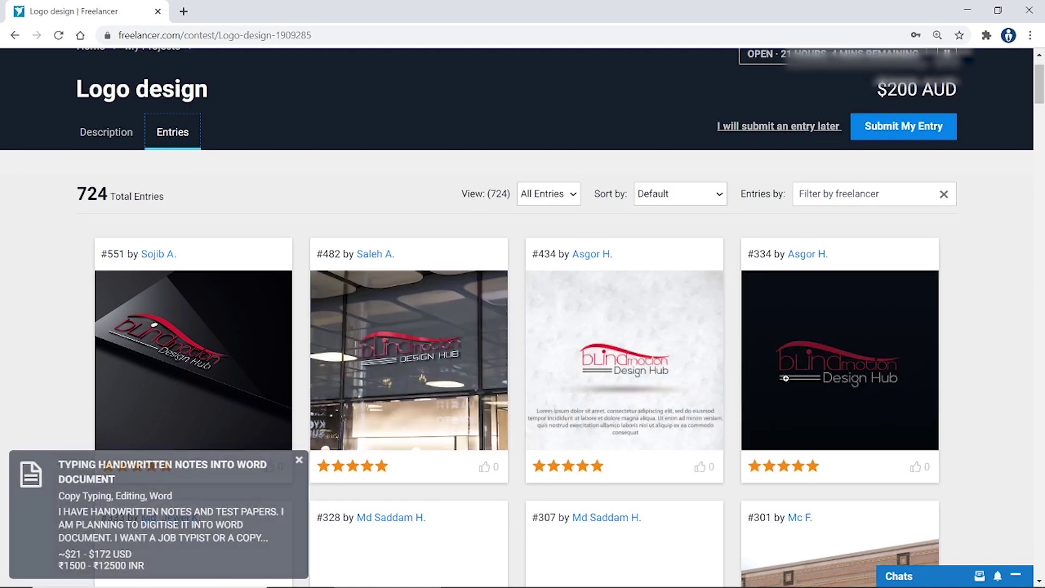
scroll(786, 377, down, 6)
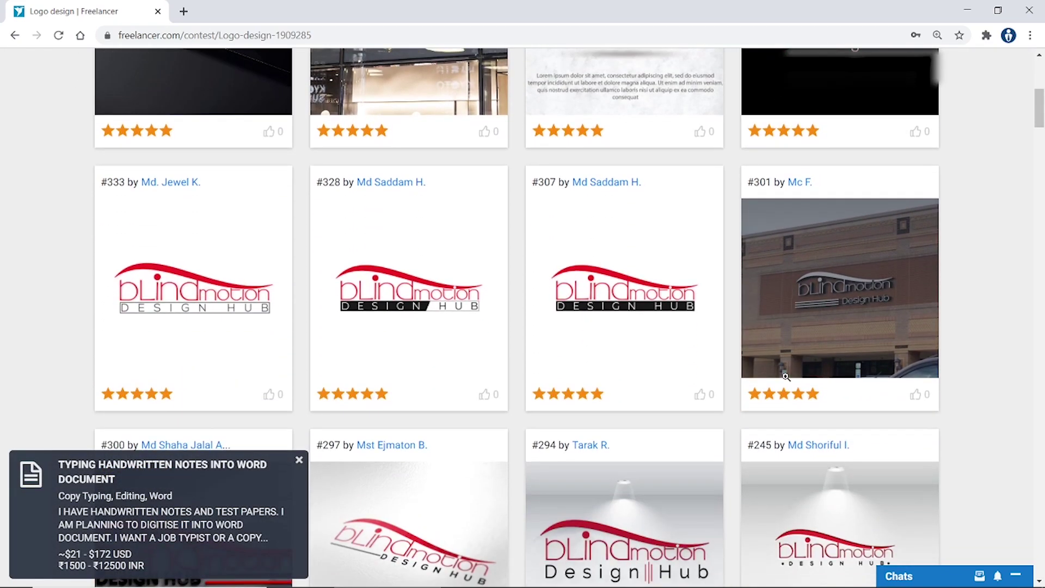
scroll(786, 375, up, 4)
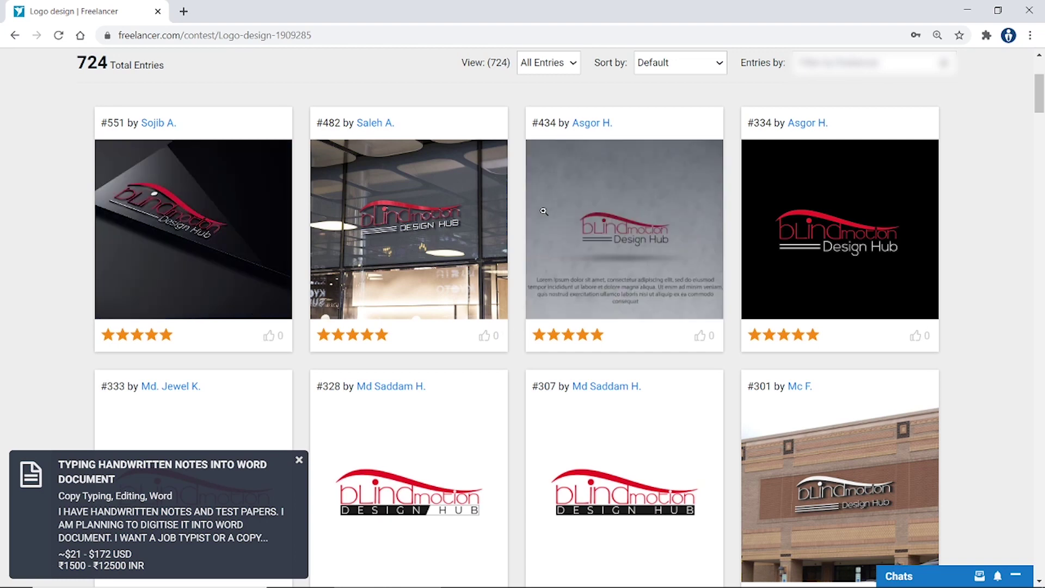
scroll(592, 267, down, 5)
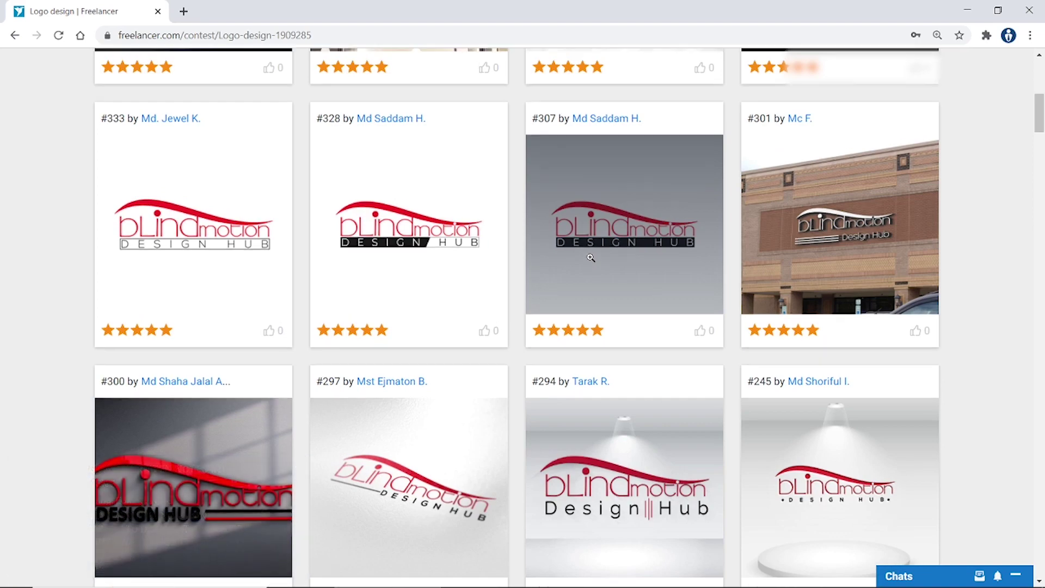
scroll(591, 257, up, 2)
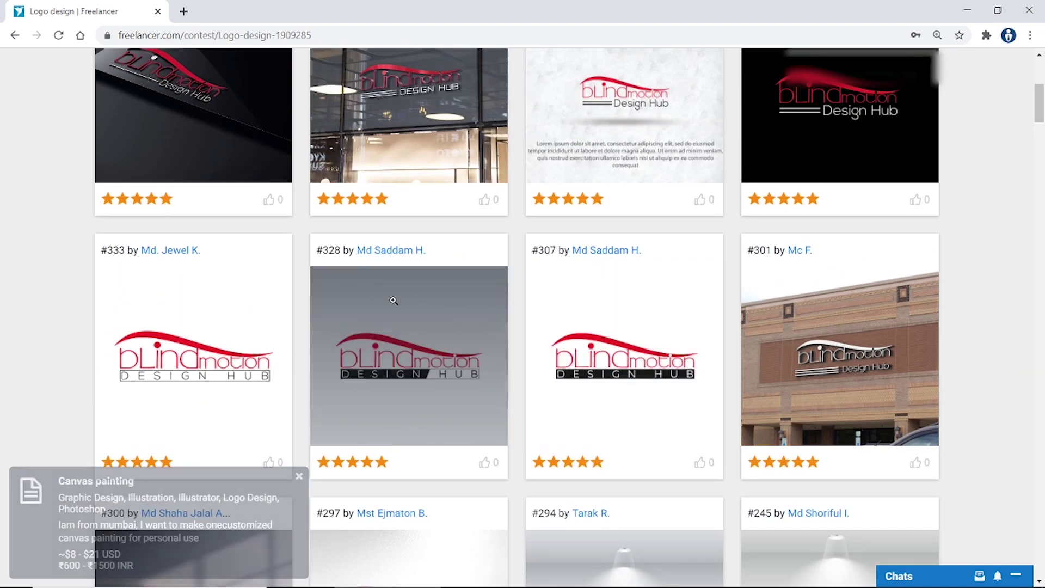
scroll(552, 313, up, 6)
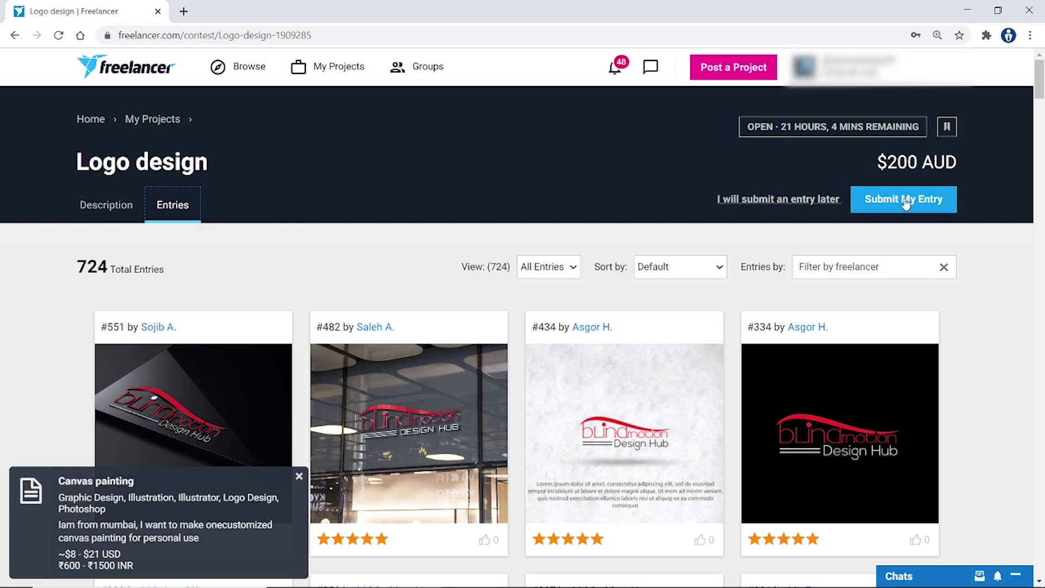
- Start an entry for the Logo design contest and review the title, description, licensed content and sell price fields
click(905, 203)
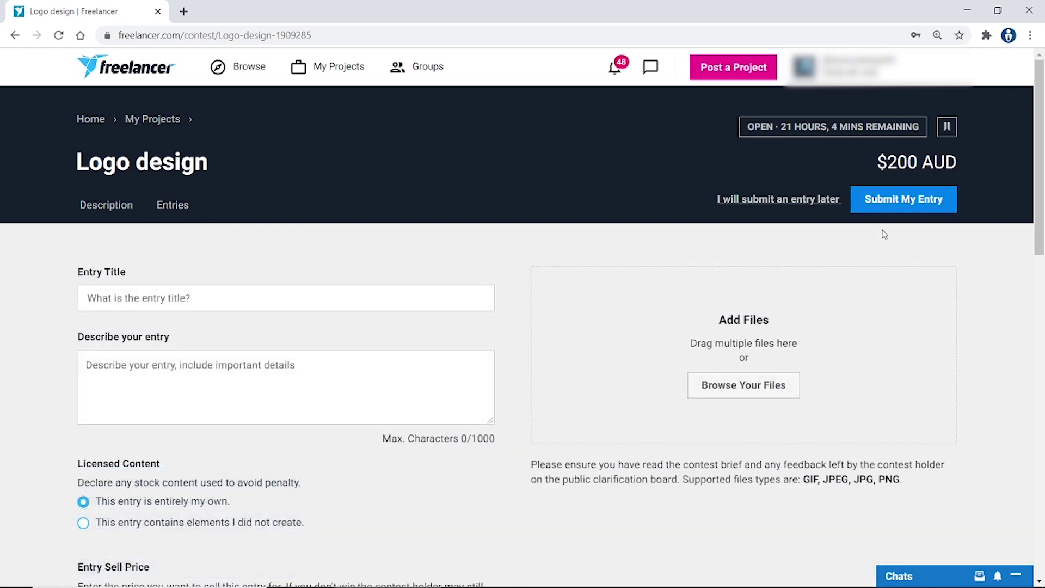
click(276, 298)
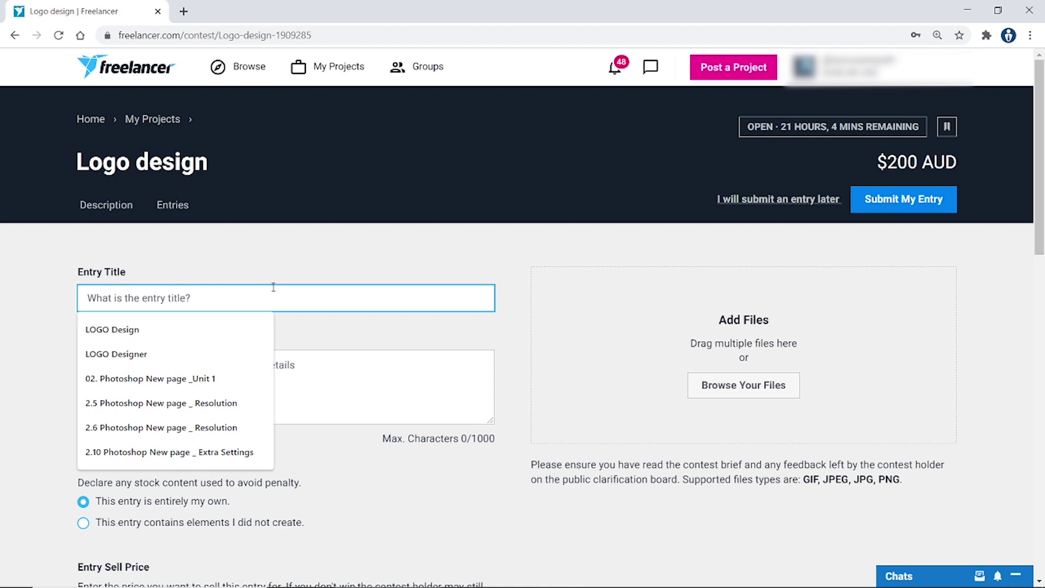
click(343, 375)
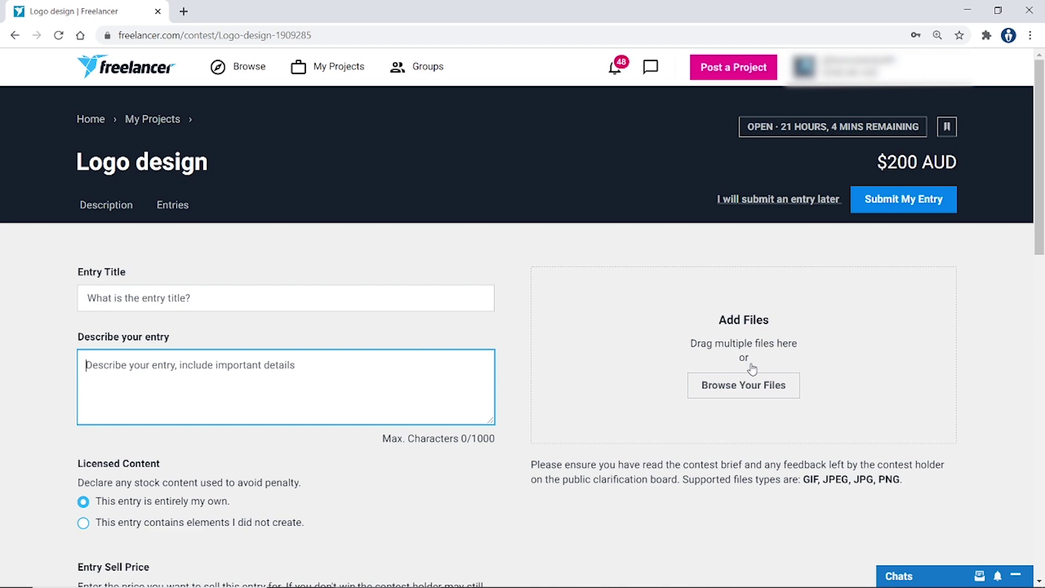
scroll(566, 358, down, 2)
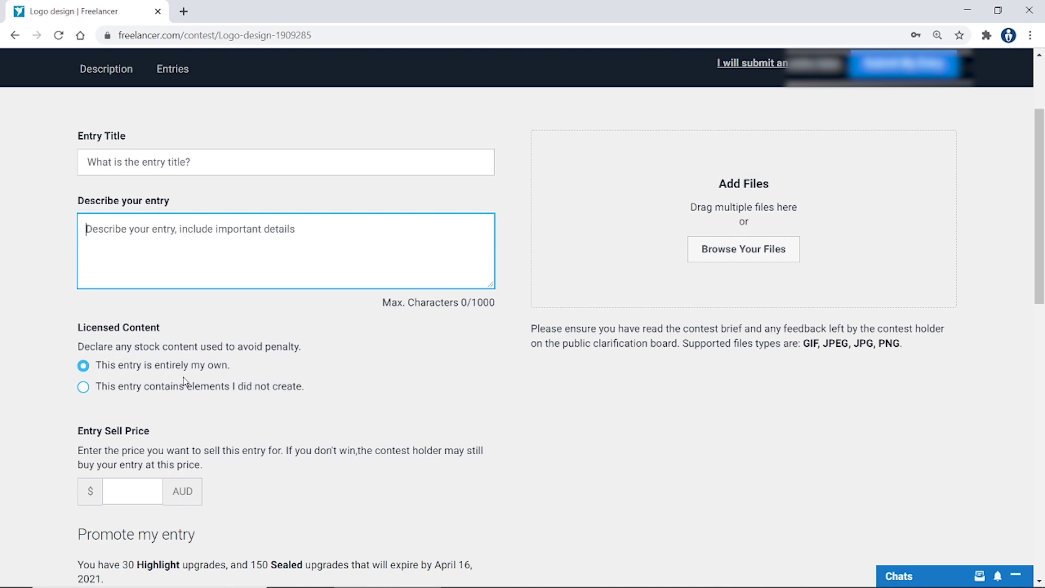
scroll(184, 381, down, 1)
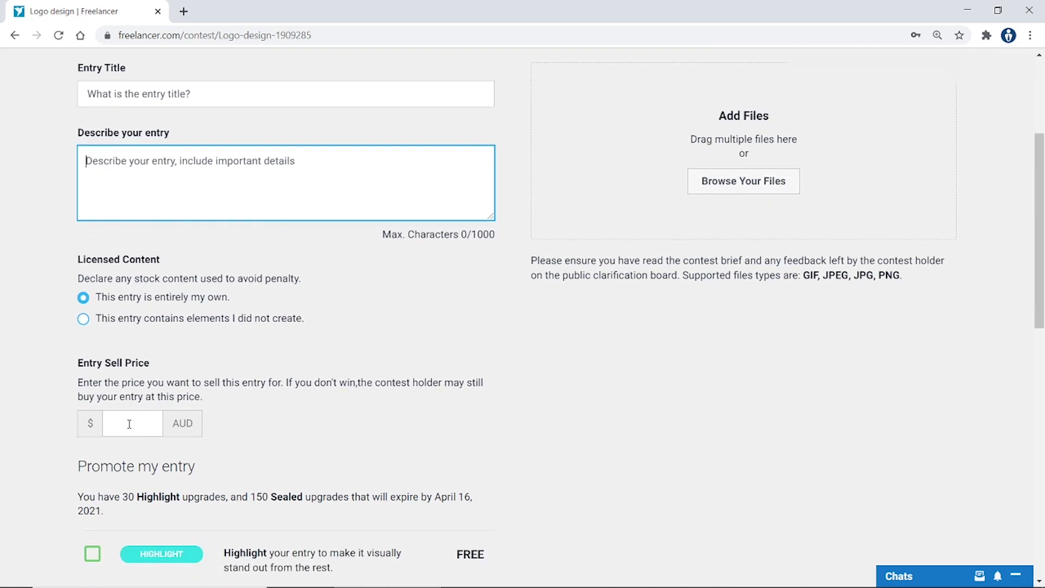
click(129, 424)
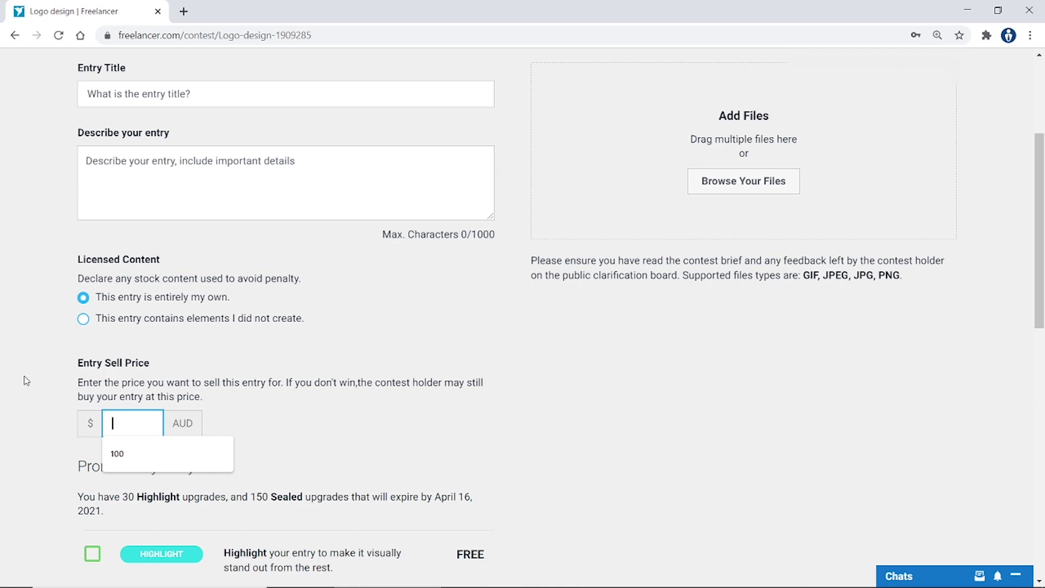
- Examine the entry form's sell price against the contest prize, the Highlight and Sealed upgrades, the originality agreement and the submission option
scroll(994, 308, up, 4)
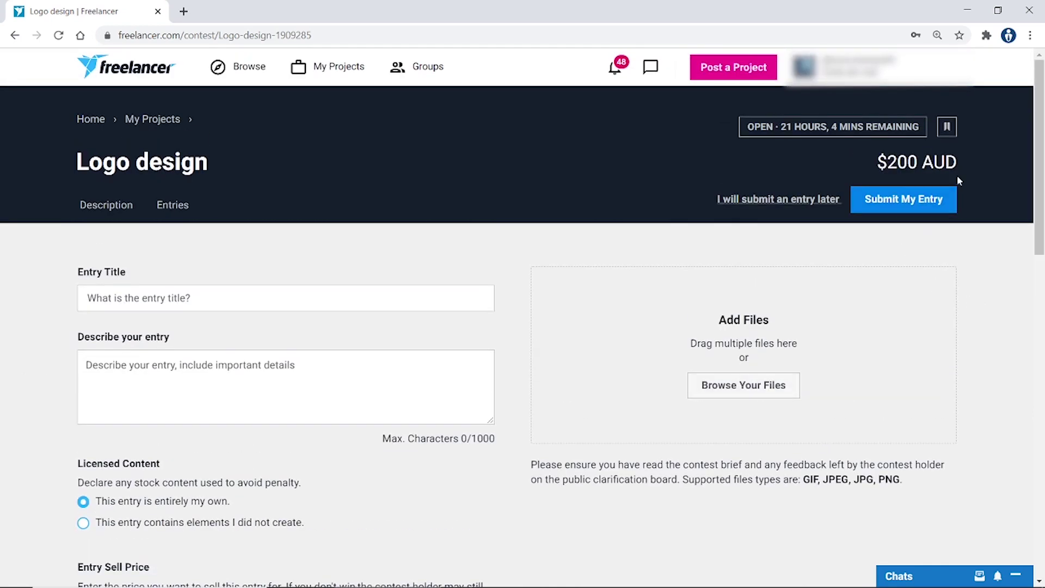
scroll(599, 264, down, 5)
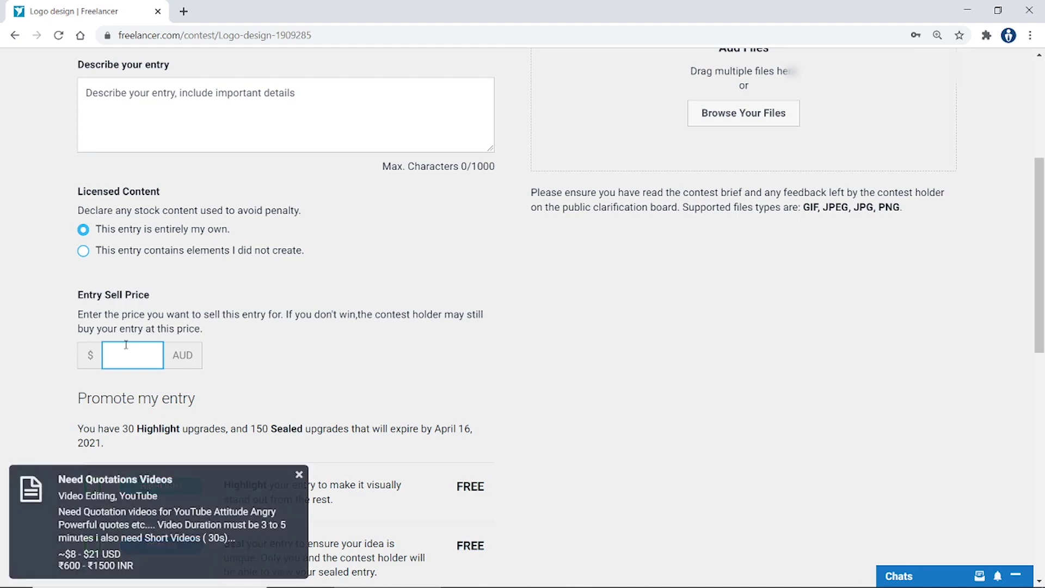
scroll(125, 345, down, 1)
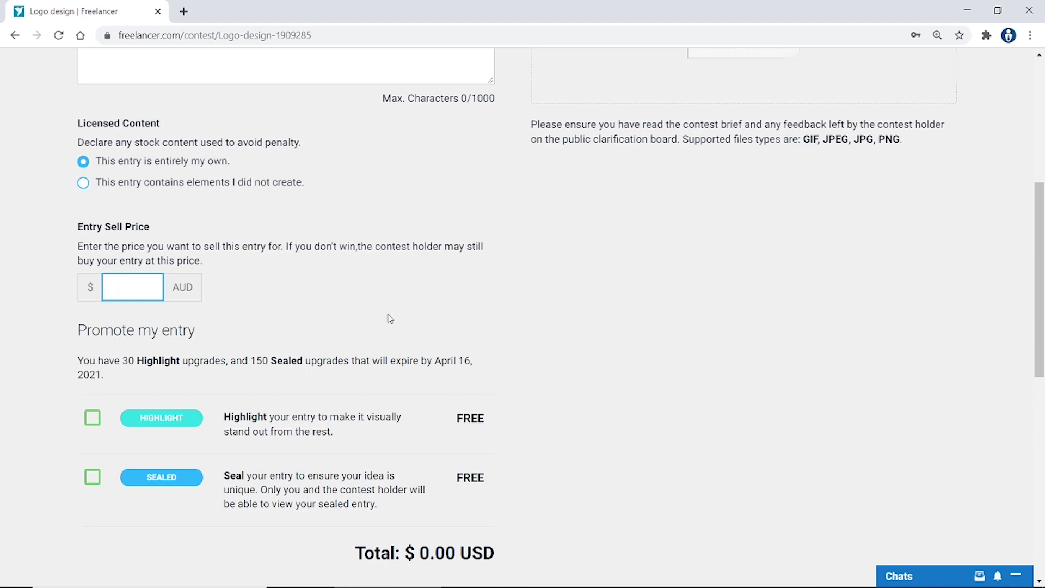
scroll(387, 319, up, 6)
scroll(405, 344, down, 2)
scroll(405, 344, down, 4)
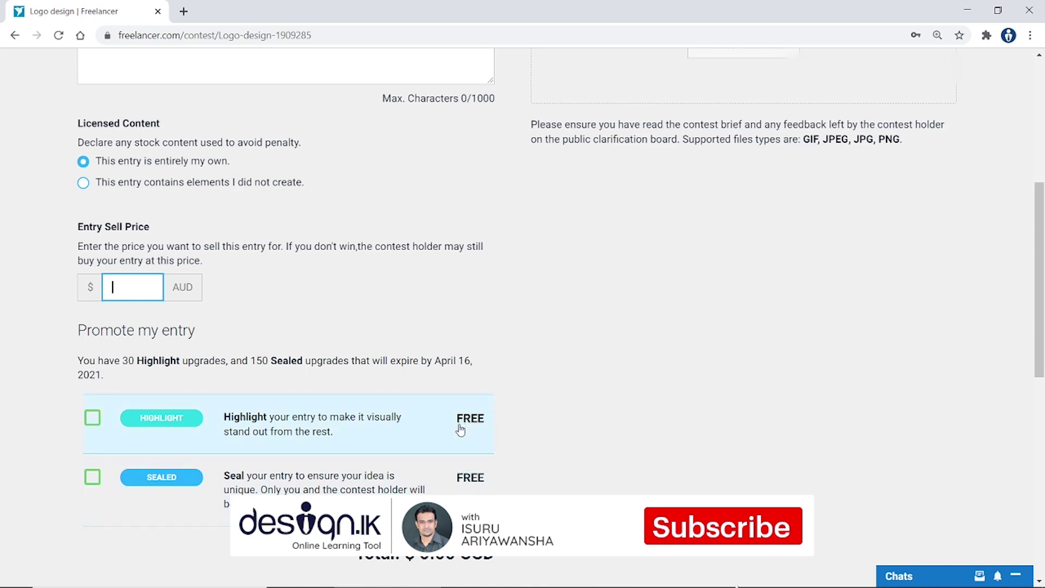
scroll(688, 413, up, 3)
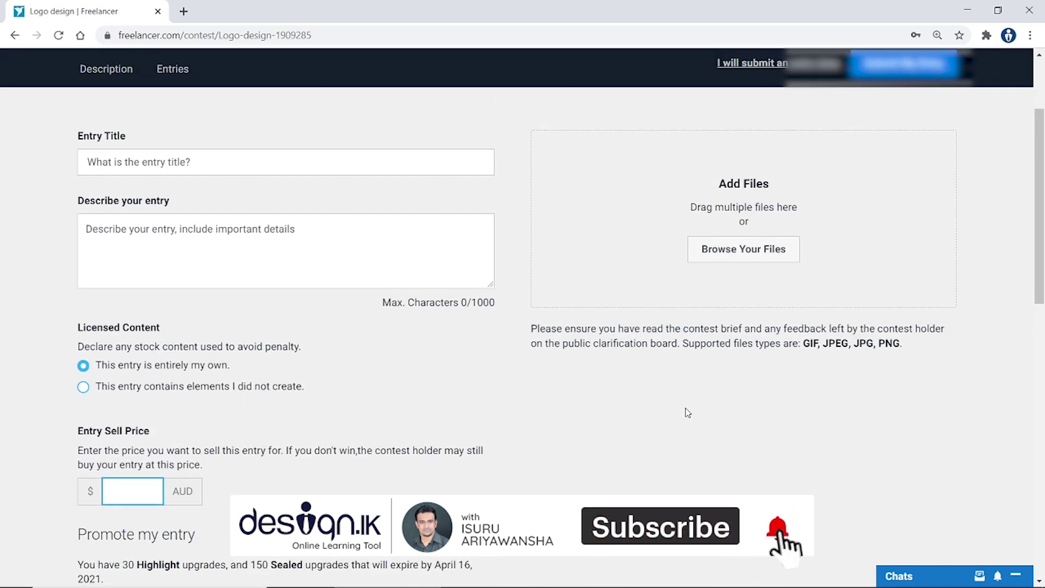
scroll(684, 413, up, 2)
scroll(678, 419, down, 7)
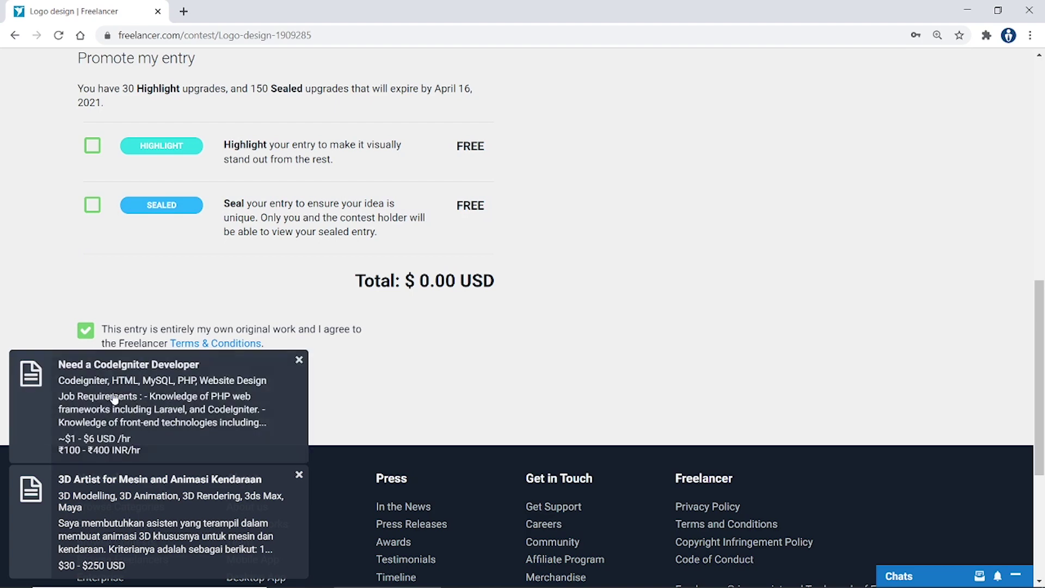
scroll(389, 361, down, 3)
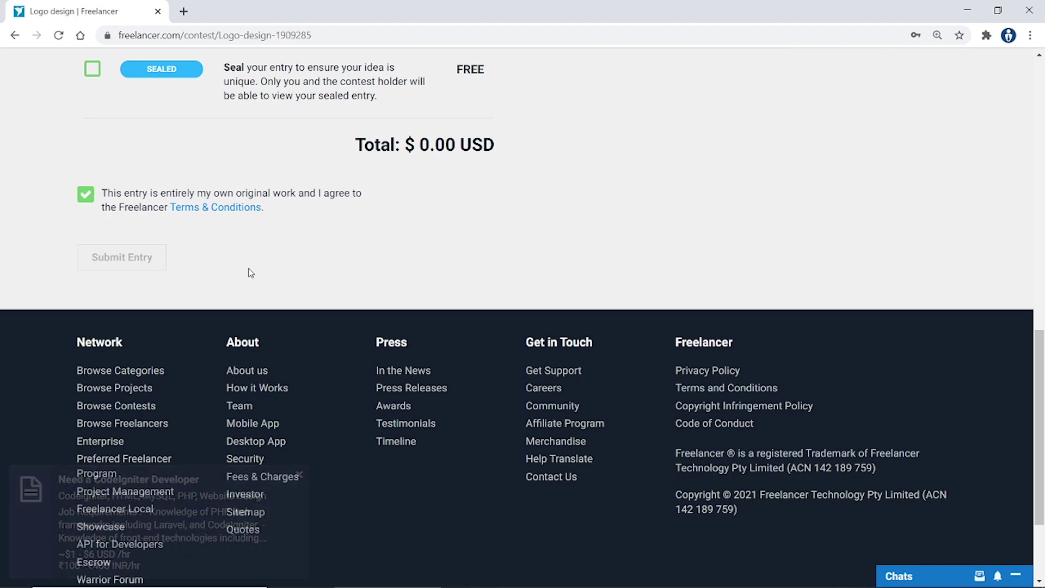
scroll(381, 278, up, 6)
scroll(381, 278, up, 8)
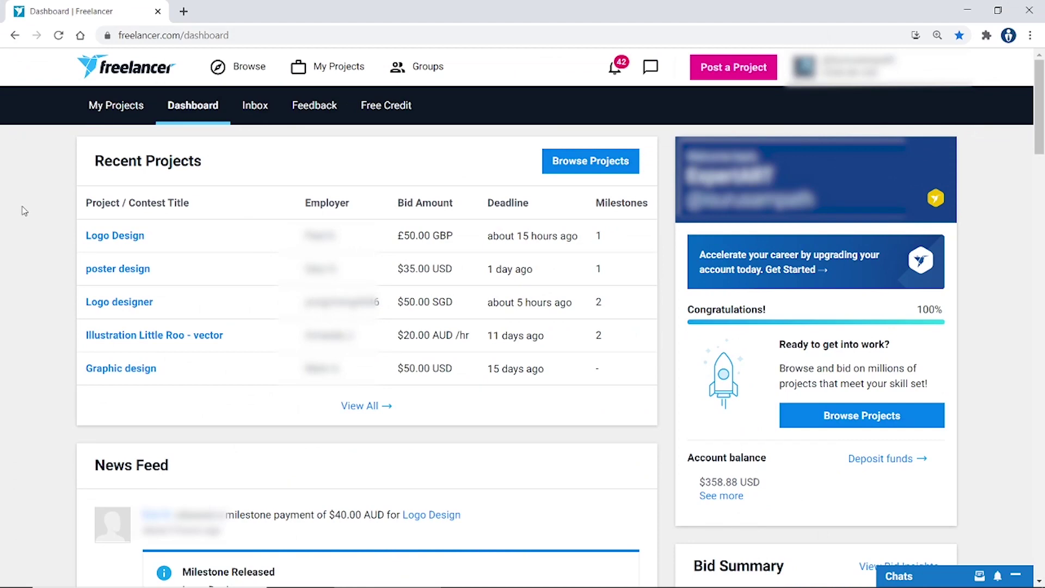
- Open the complete Projects and Contests list from the recent projects overview and view the current work
mouse_move(333, 68)
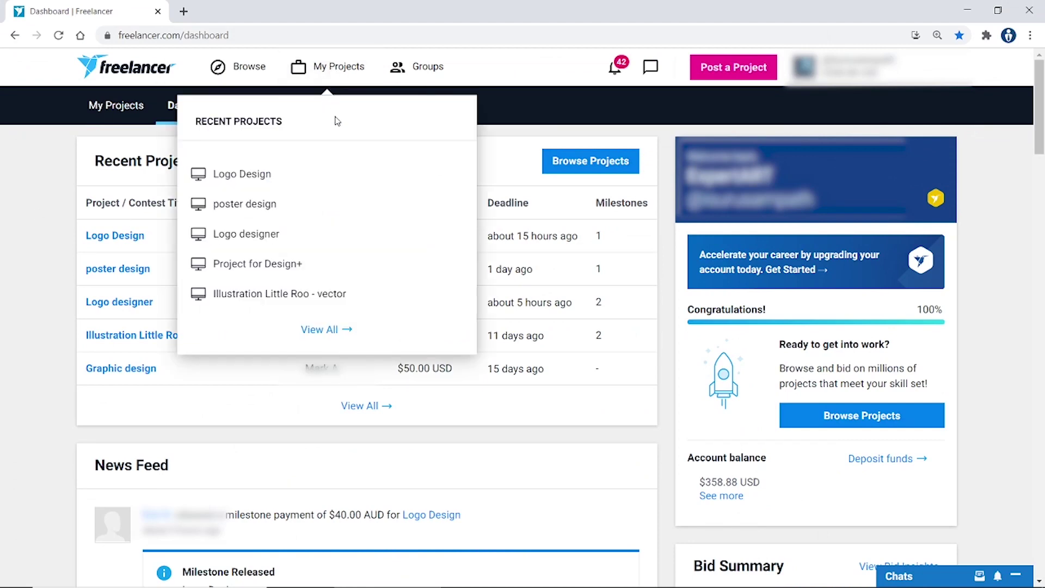
click(321, 330)
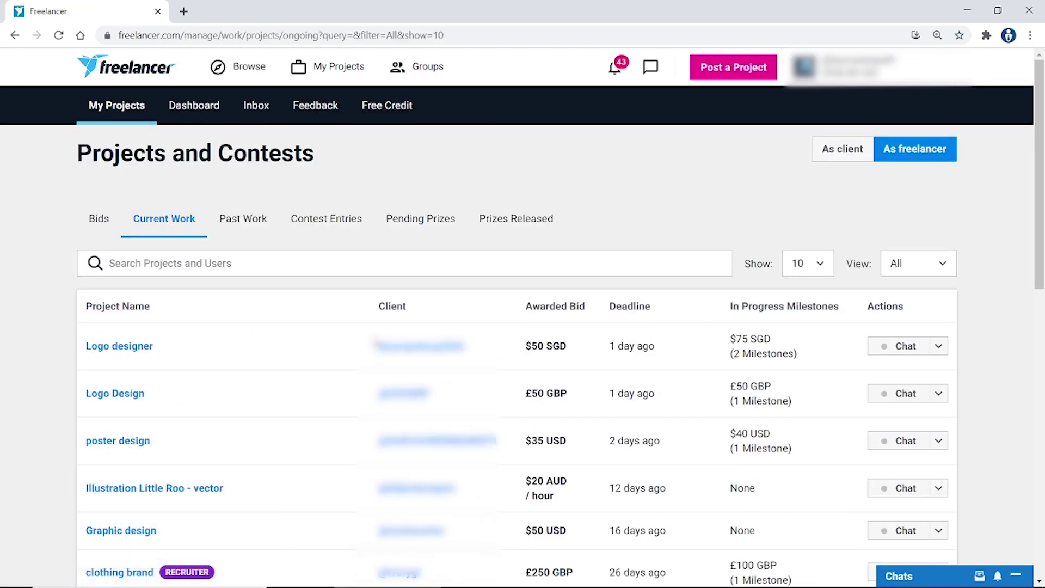
scroll(363, 323, down, 1)
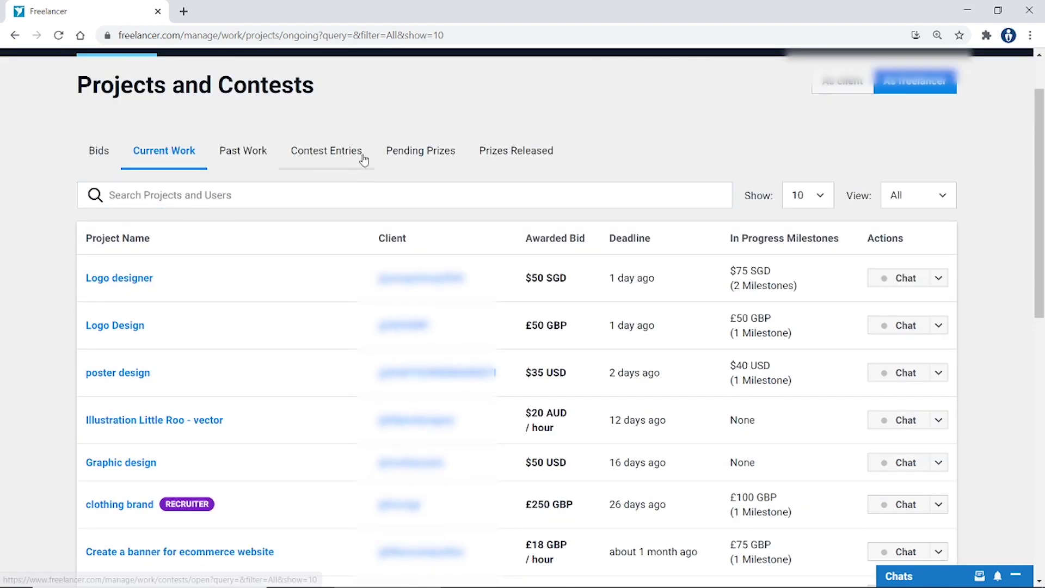
- Check the Prizes Released and Contest Entries lists, ending on the contests with released prizes
click(495, 156)
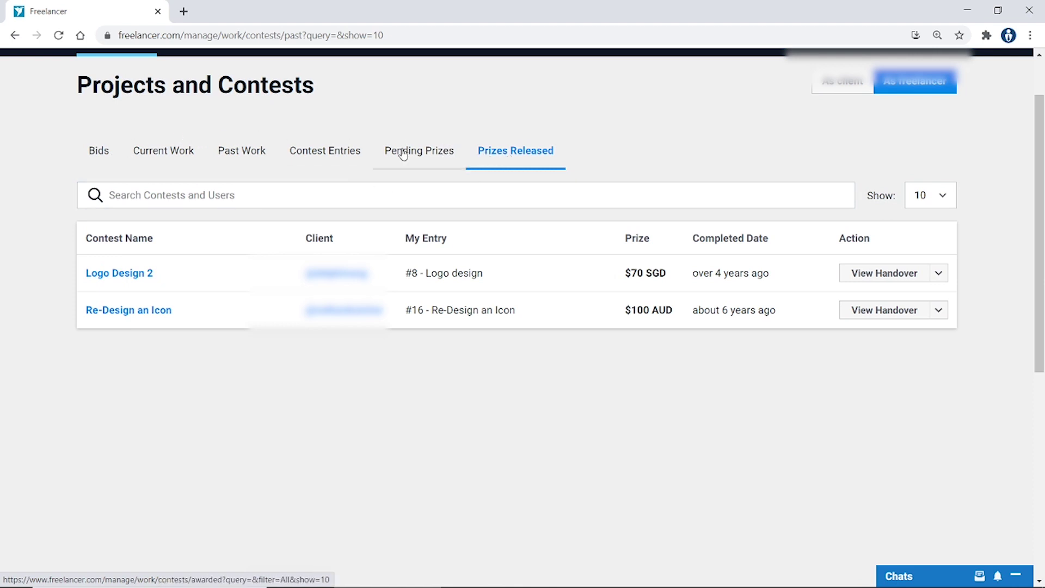
click(324, 158)
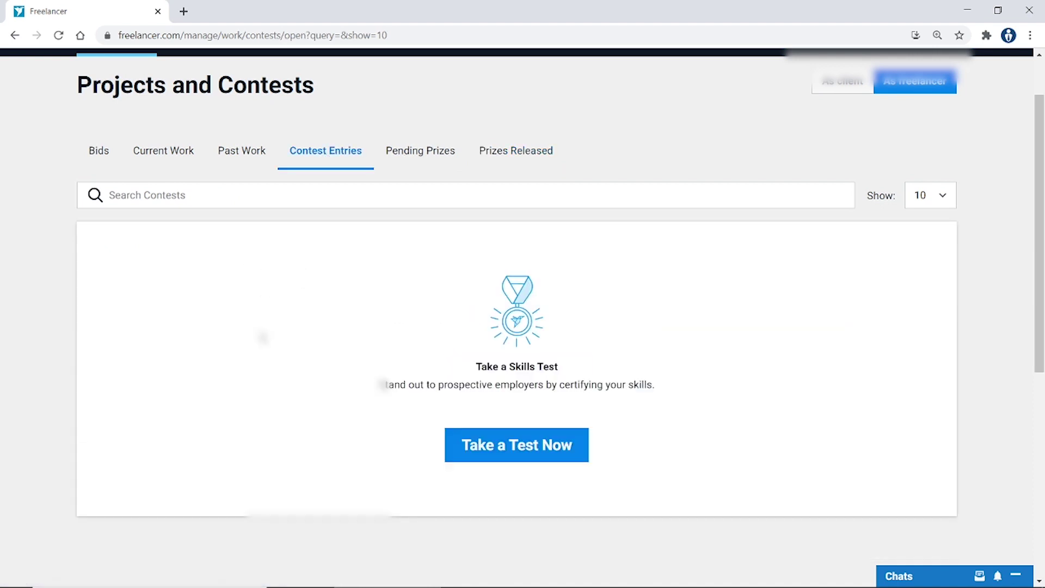
click(522, 153)
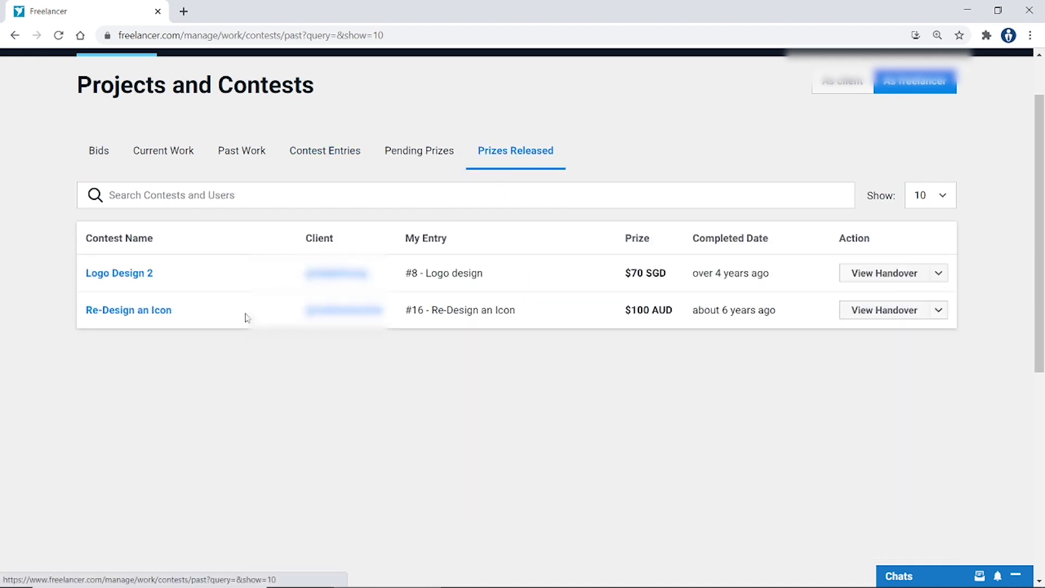
- Open the Re-Design an Icon contest and examine its winning and rejected entries and the Public Clarification Board comments
click(113, 312)
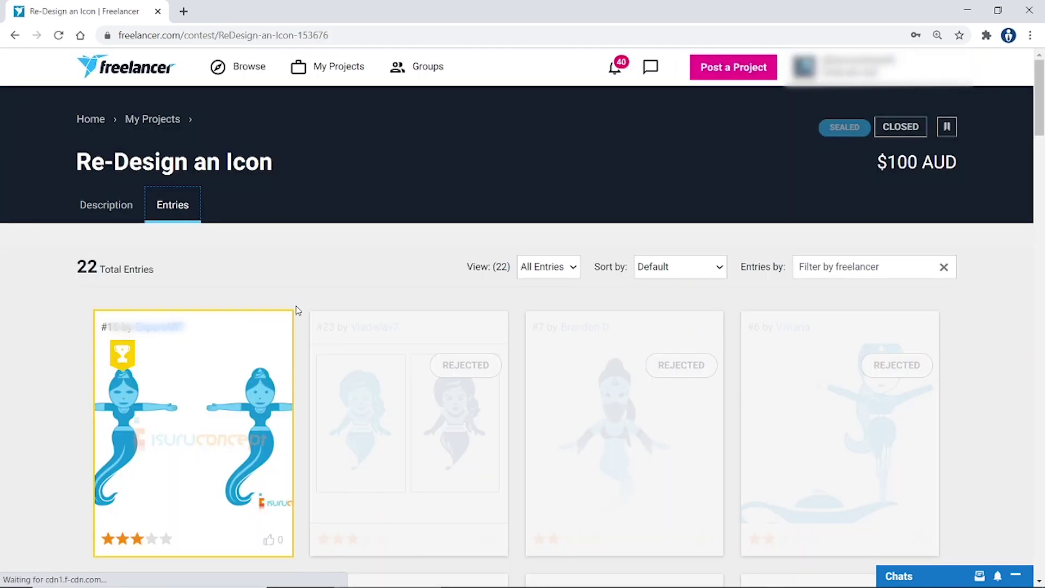
scroll(297, 310, down, 1)
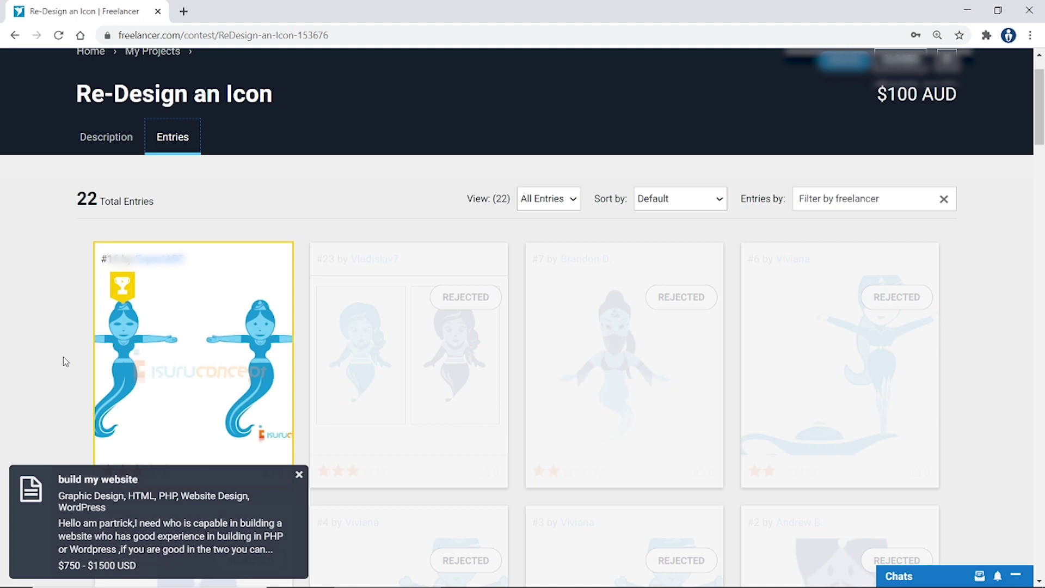
scroll(63, 357, down, 20)
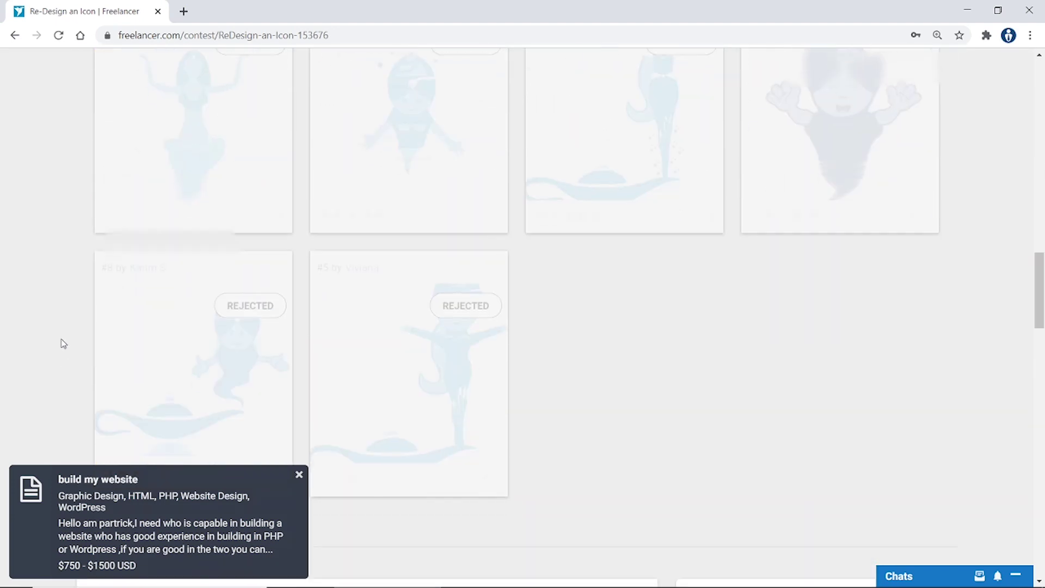
scroll(63, 343, down, 8)
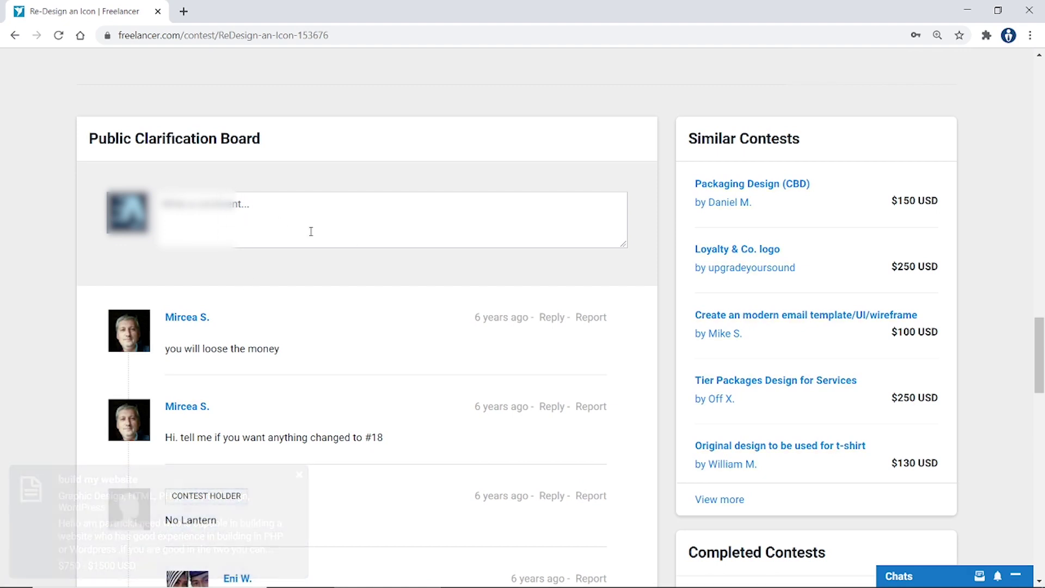
scroll(313, 232, down, 5)
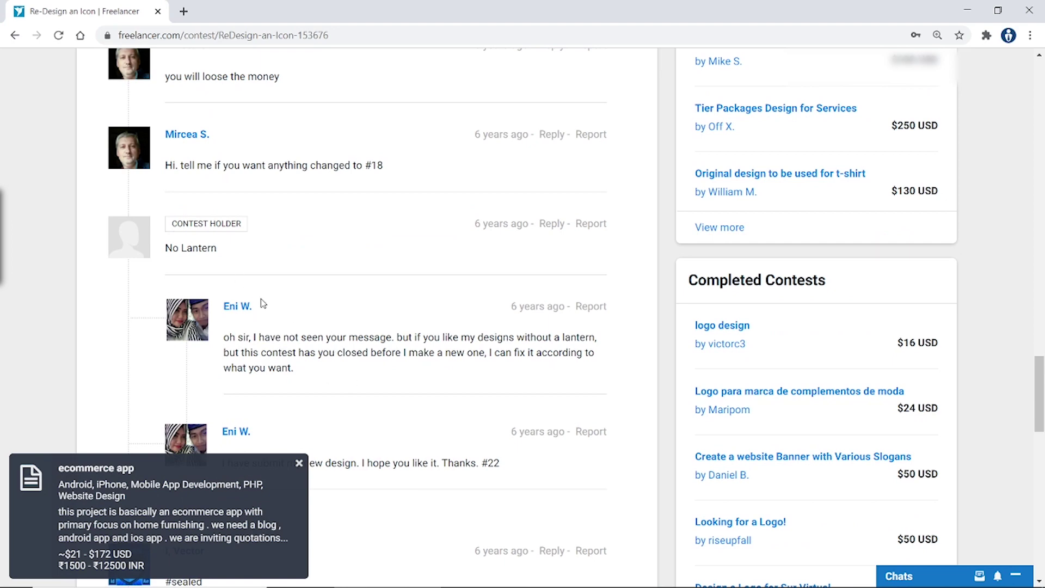
- Filter the Re-Design an Icon entries to My Entries to view the winning design, and switch the view back to All Entries
scroll(280, 286, up, 1)
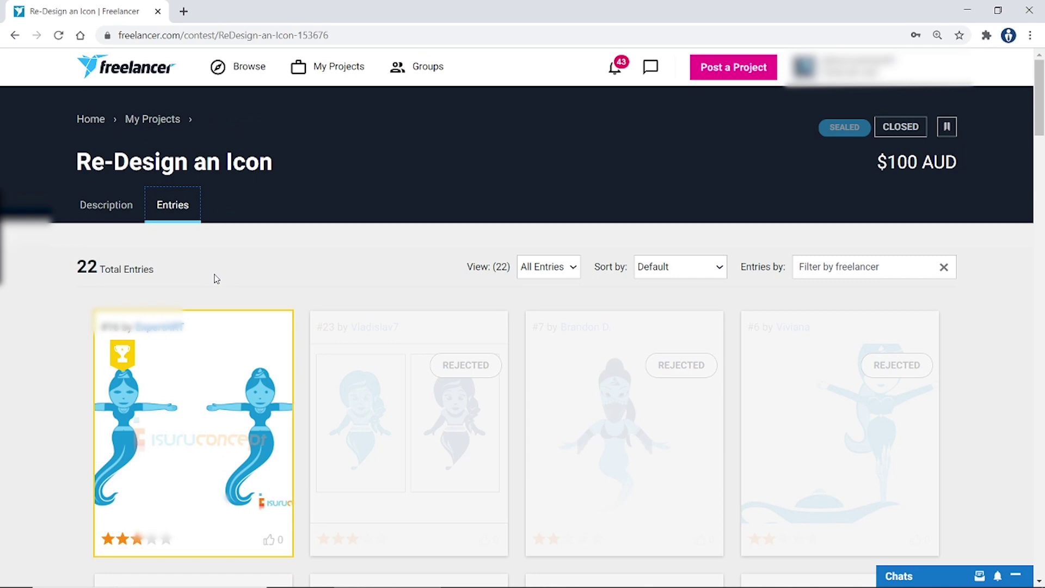
scroll(381, 245, down, 1)
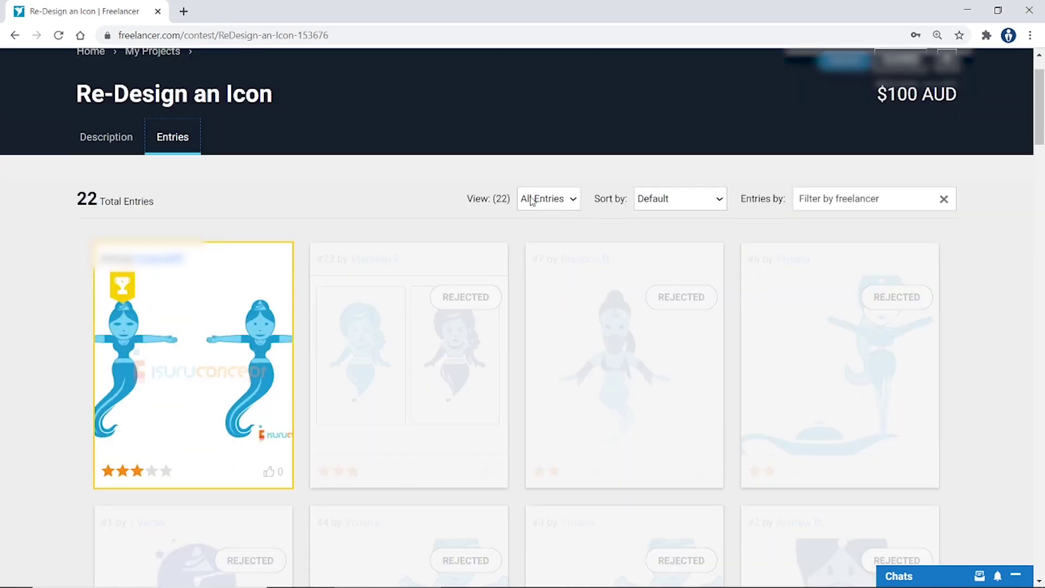
click(542, 198)
click(544, 229)
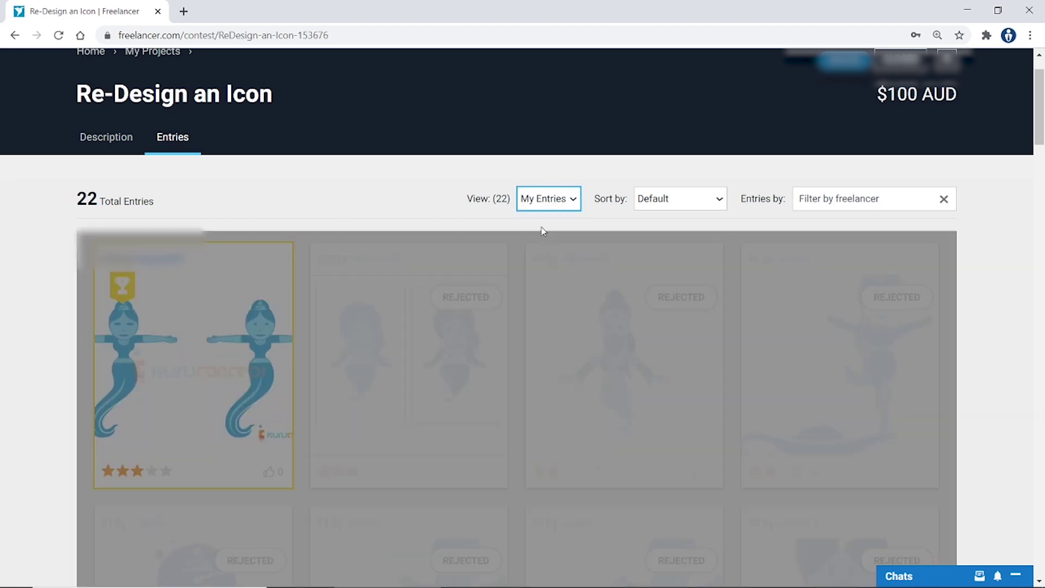
mouse_move(232, 328)
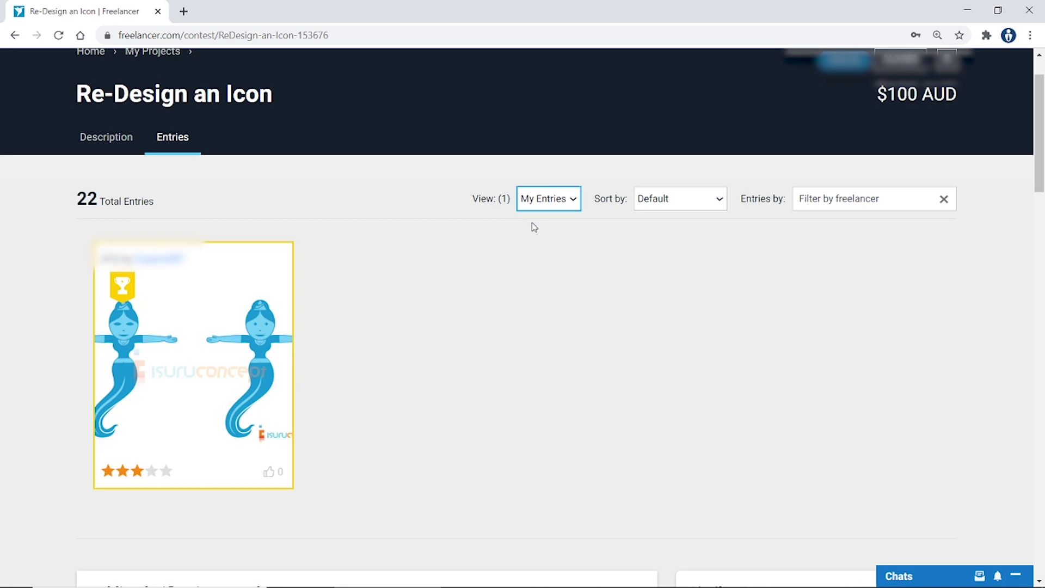
click(549, 197)
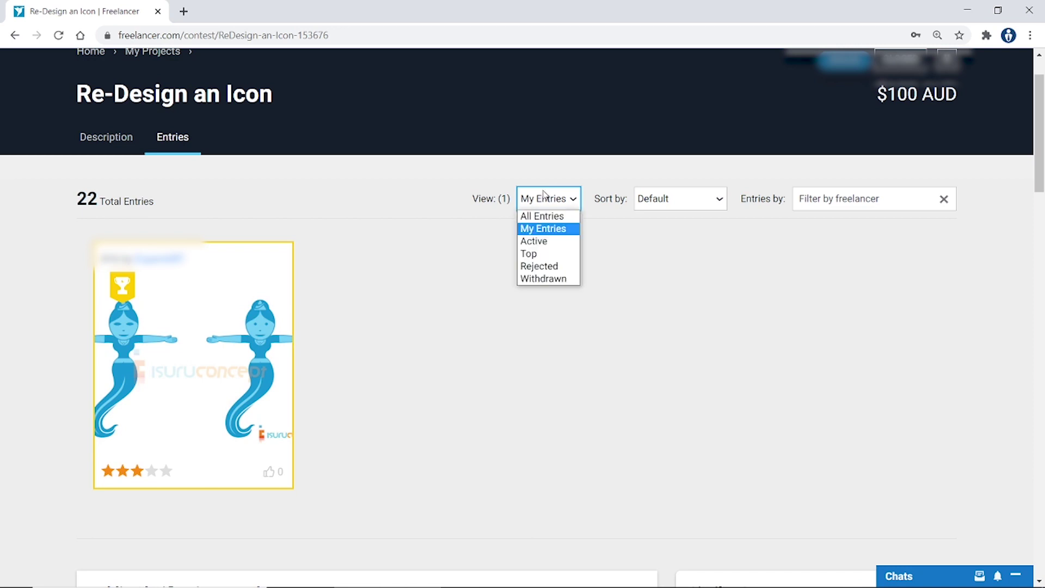
click(533, 213)
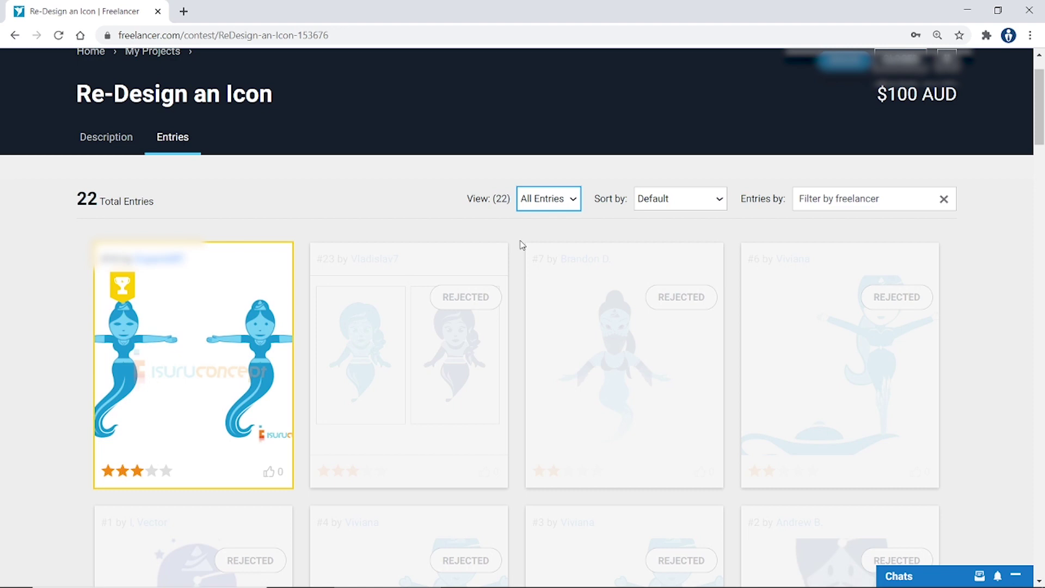